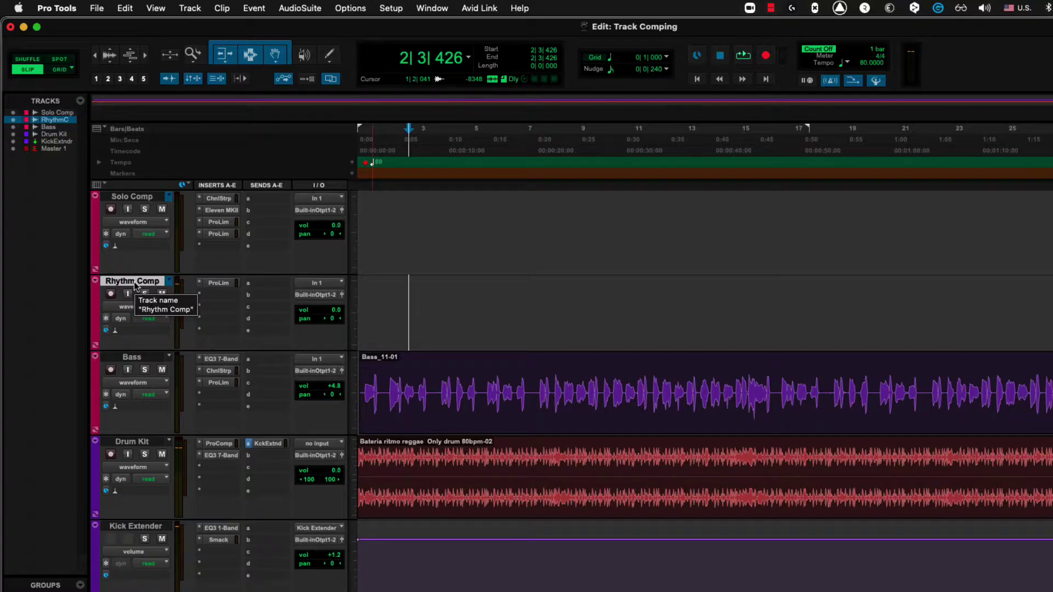
# Show the Clean playlist on the Rhythm Comp track and switch the track back to its Rhythm Comp playlist
pyautogui.click(168, 282)
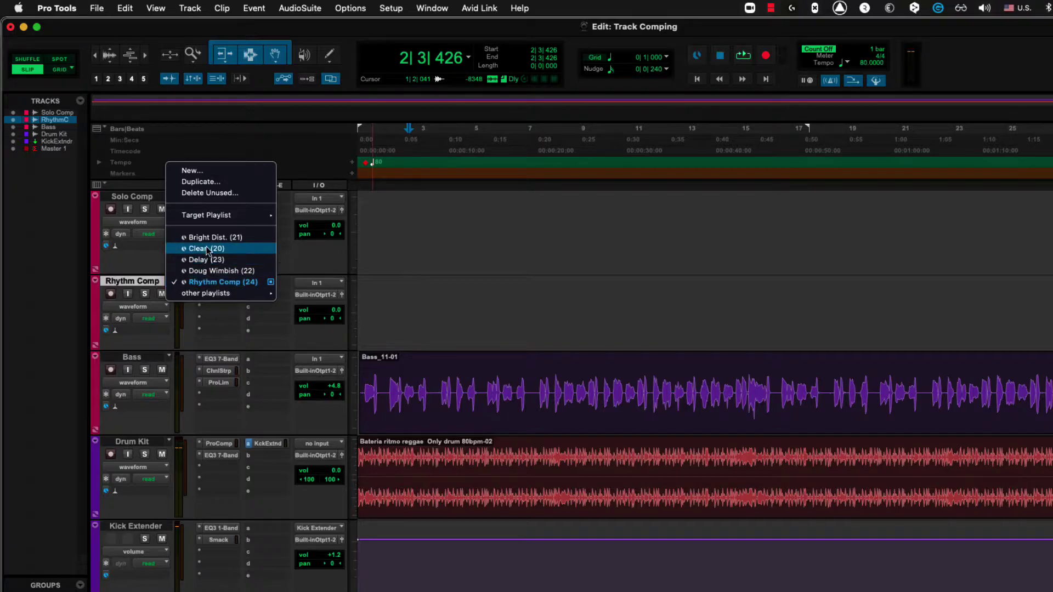
pyautogui.press('Escape')
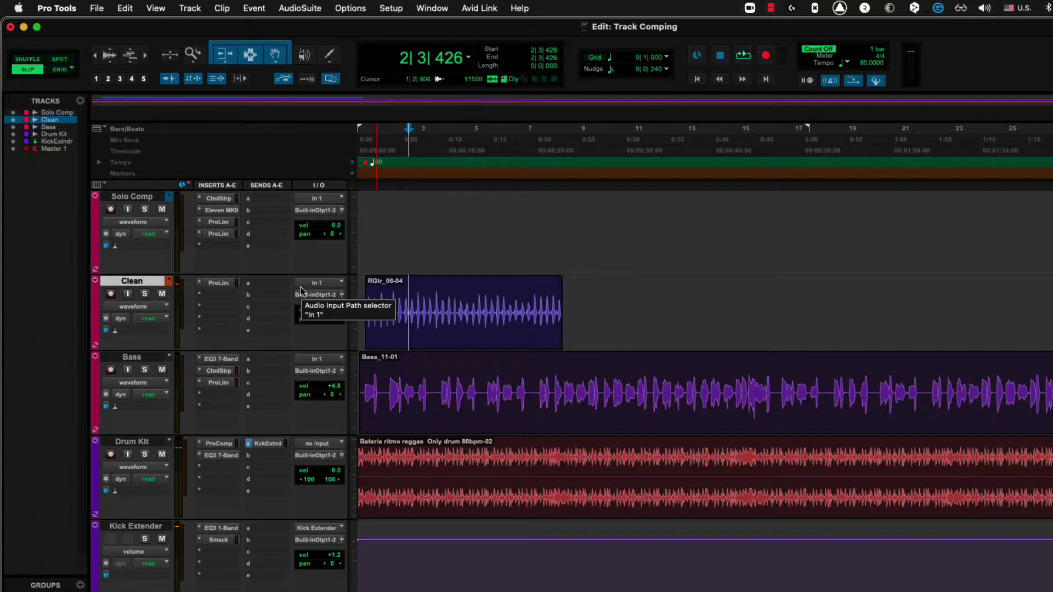
pyautogui.click(170, 283)
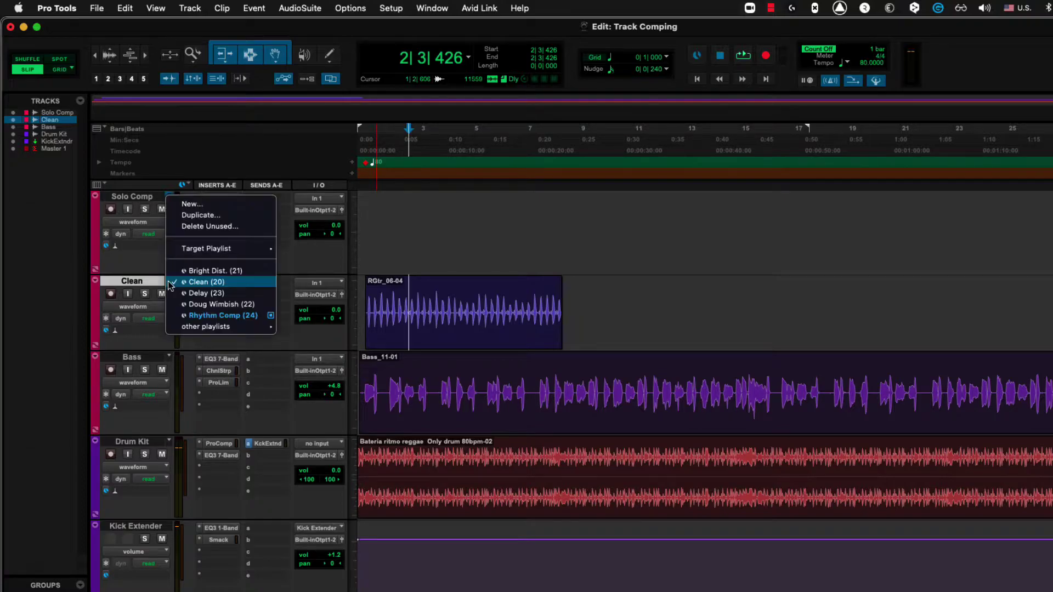
pyautogui.click(197, 315)
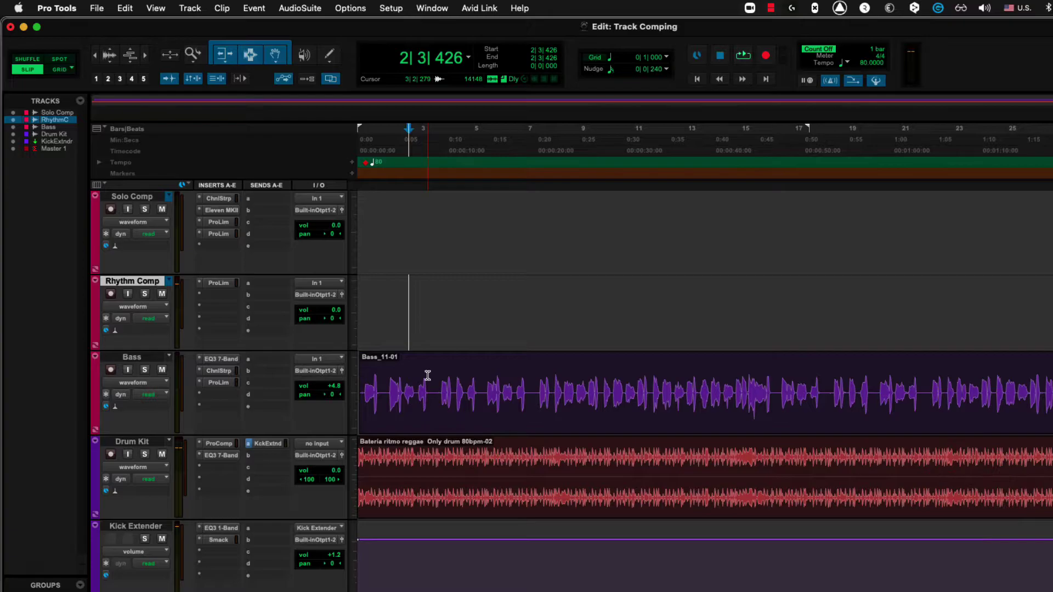
pyautogui.click(169, 281)
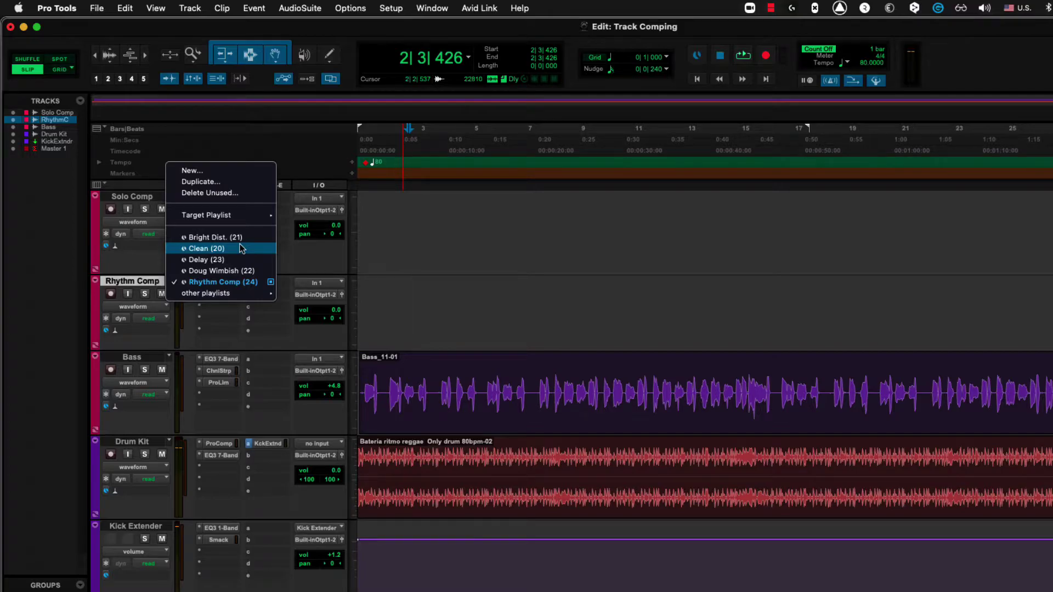
pyautogui.click(509, 291)
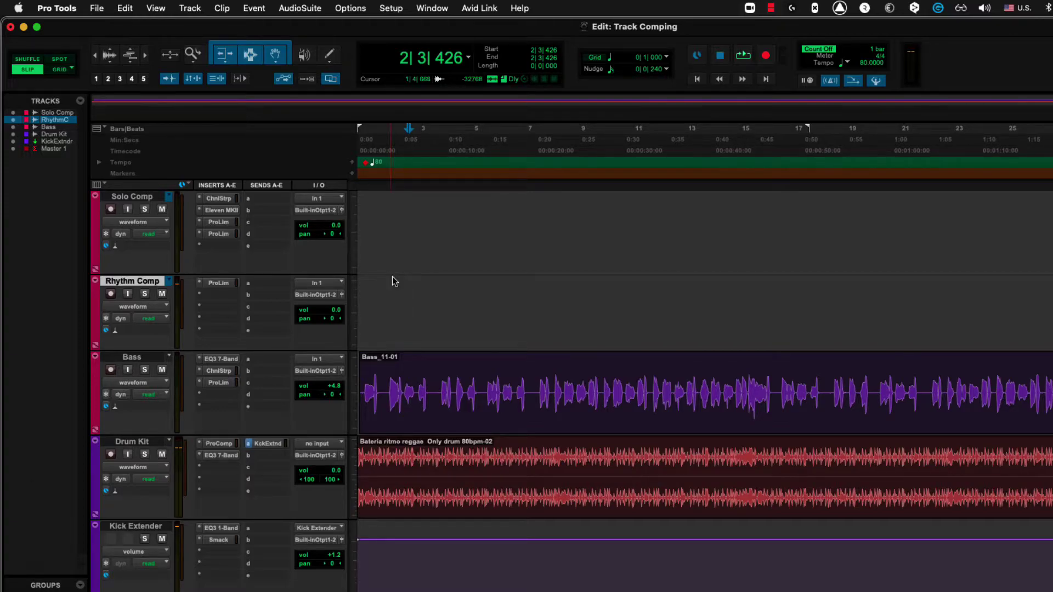
# Switch the Solo Comp track to the Take 2 playlist and set its target playlist to Main Playlist
pyautogui.click(171, 198)
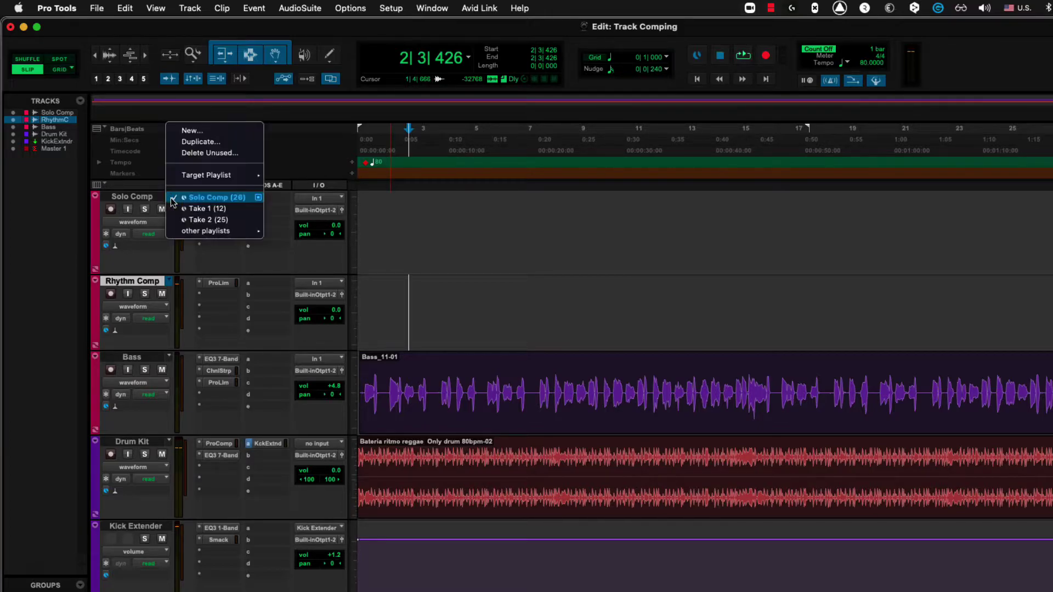
pyautogui.click(198, 220)
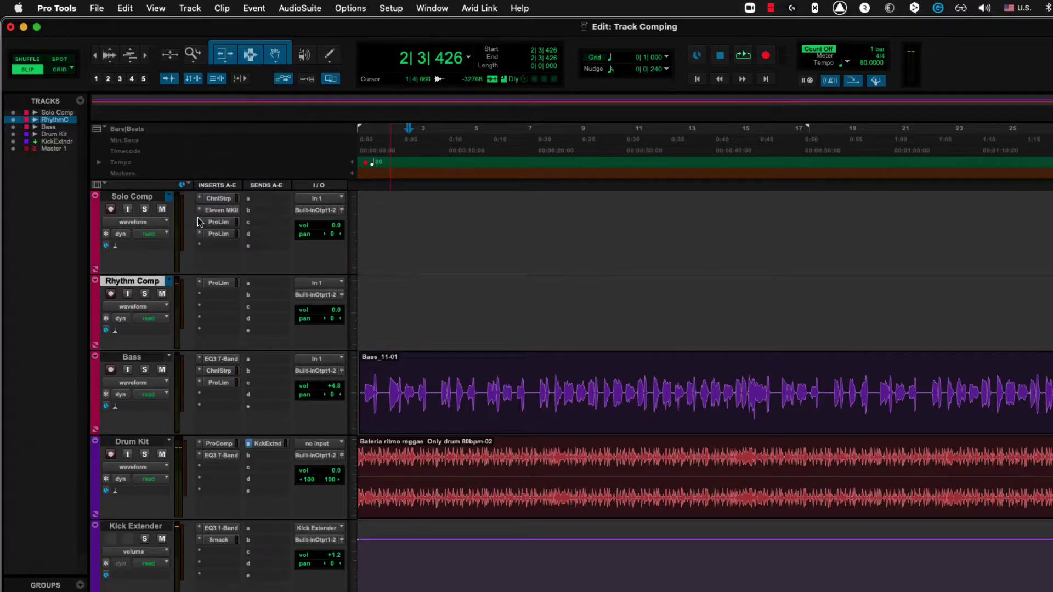
pyautogui.click(170, 198)
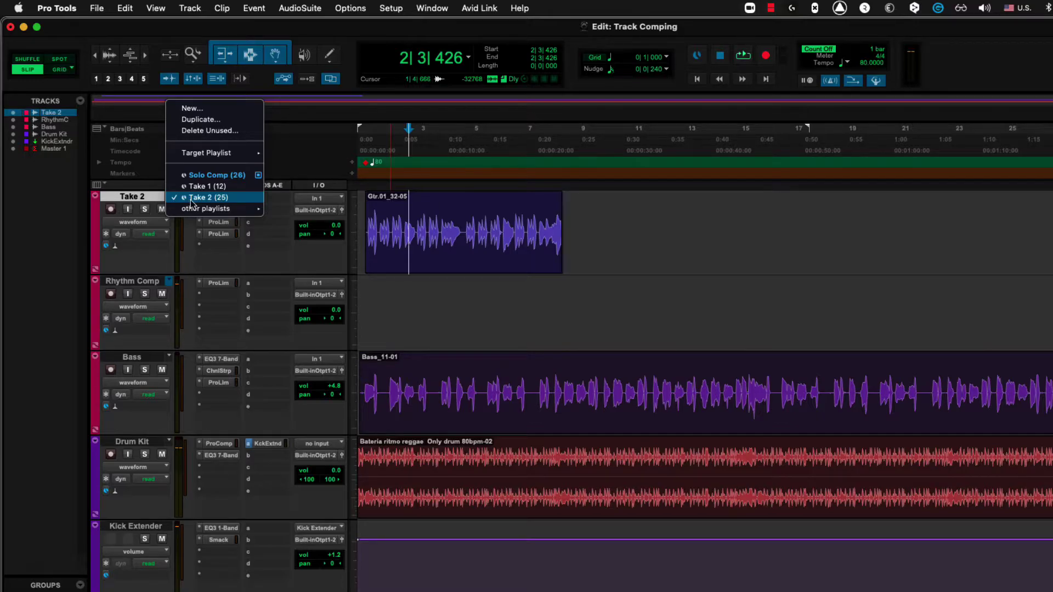
pyautogui.moveTo(226, 158)
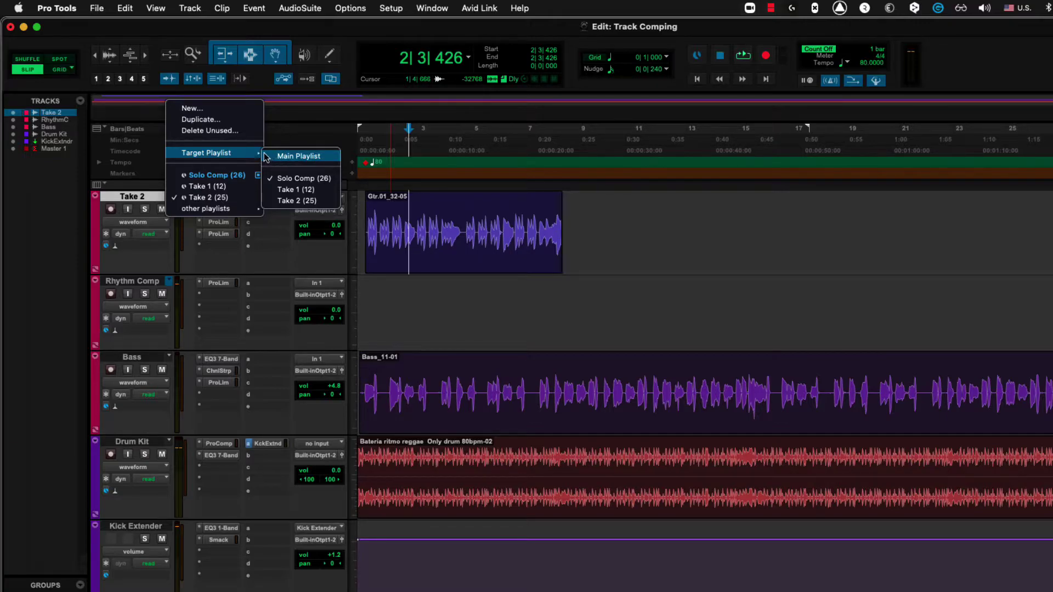
pyautogui.click(306, 159)
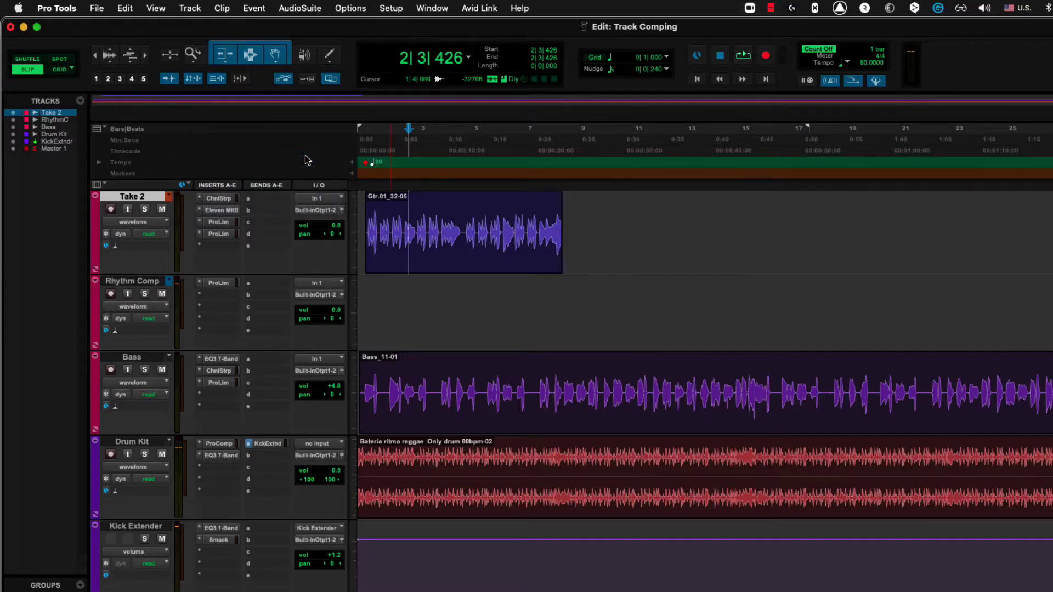
pyautogui.click(169, 196)
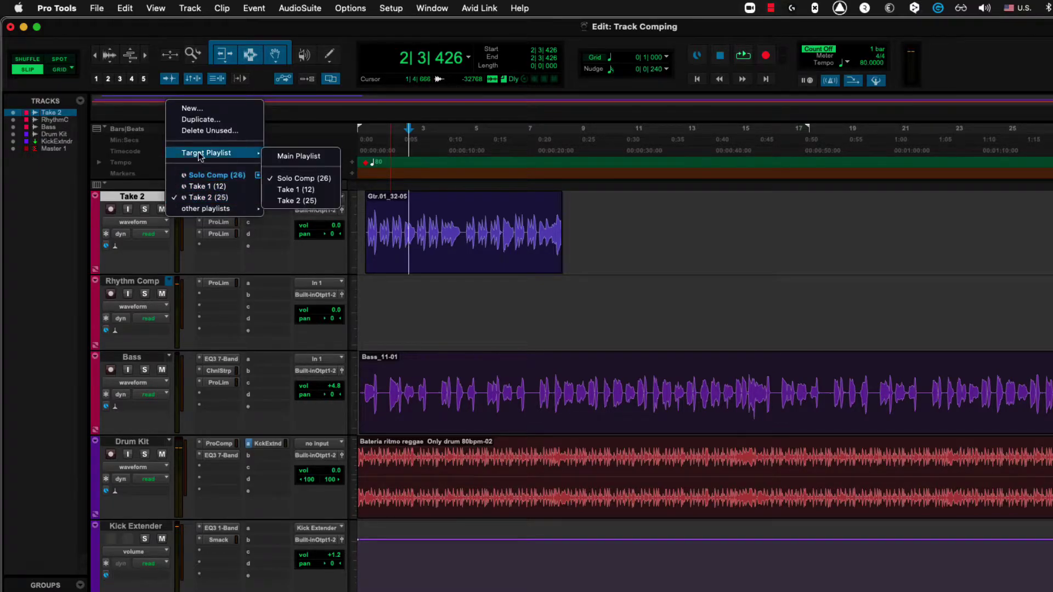
pyautogui.click(285, 156)
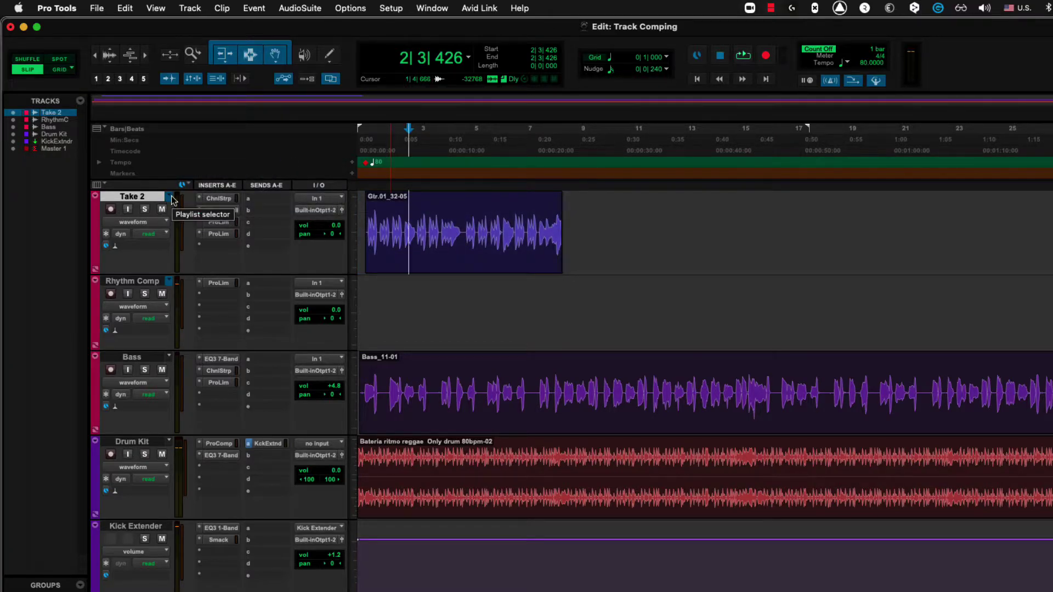
# Switch the solo guitar track to the Take 1 playlist and check its target playlist setting
pyautogui.click(171, 199)
pyautogui.click(199, 186)
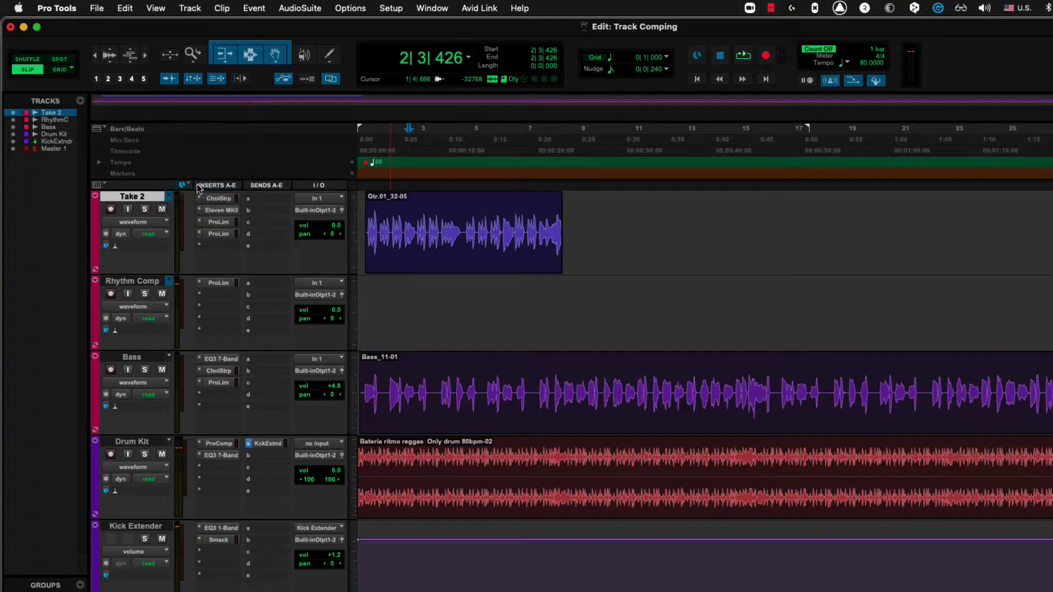
pyautogui.click(169, 197)
pyautogui.moveTo(231, 164)
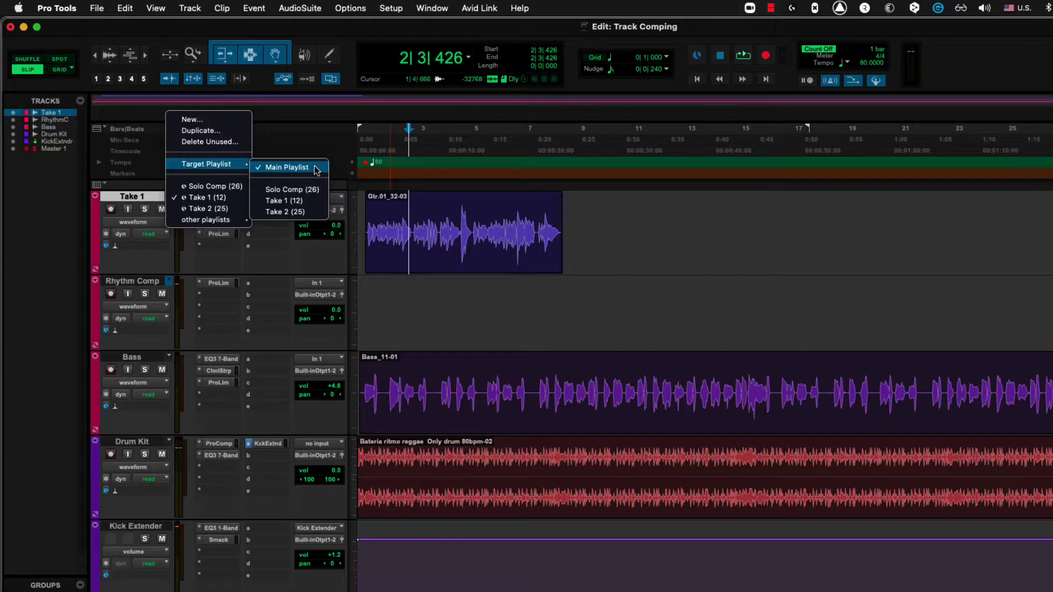
pyautogui.click(267, 325)
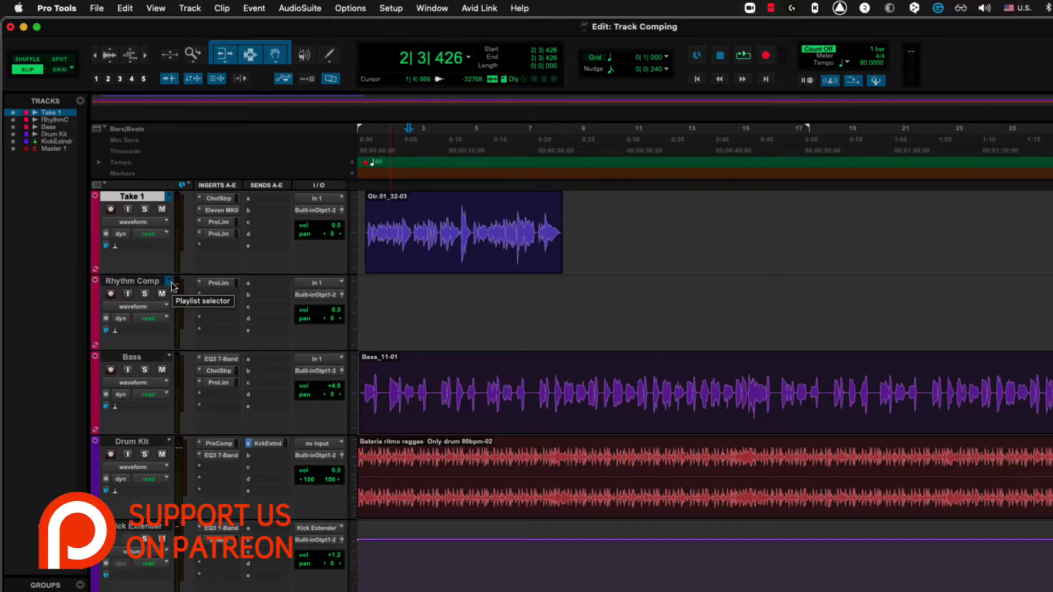
# Review the playlists and target playlist options available for the Rhythm Comp track
pyautogui.click(136, 284)
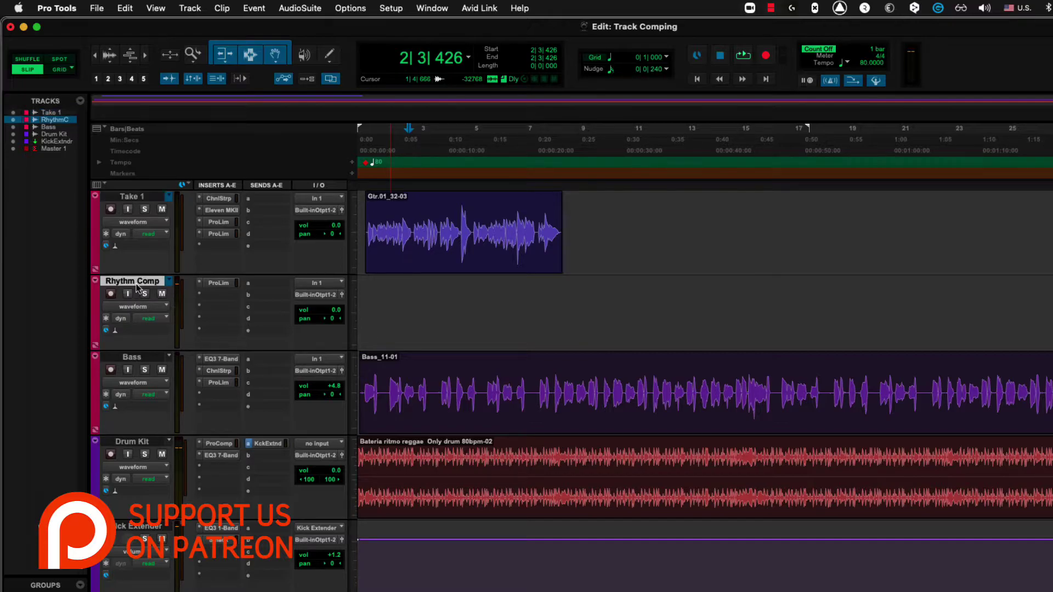
pyautogui.click(170, 282)
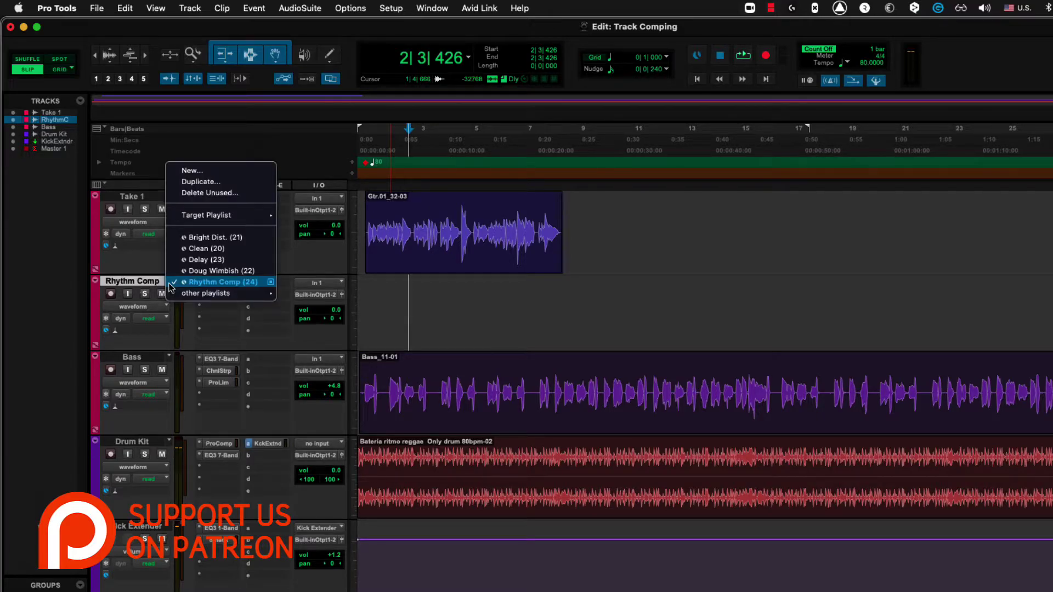
pyautogui.moveTo(271, 216)
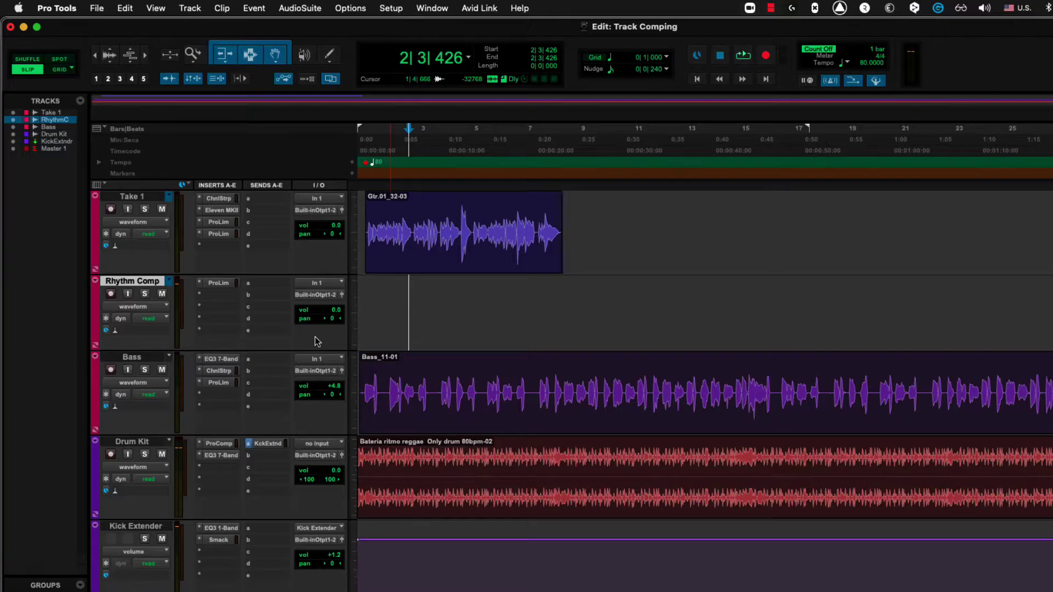
# Make the displayed Take 1 playlist the target playlist of the solo guitar track
pyautogui.click(142, 199)
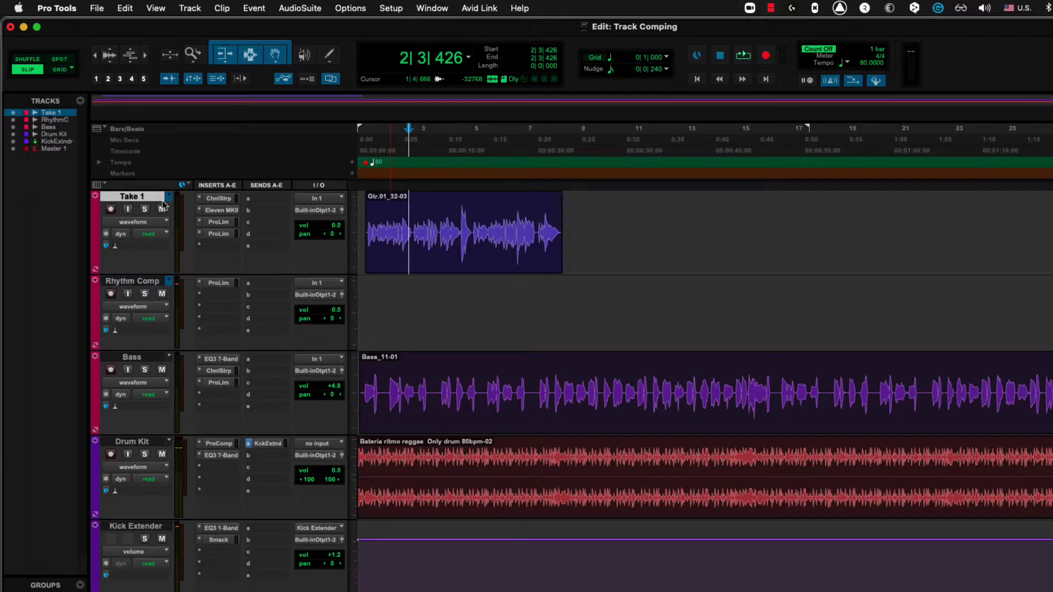
pyautogui.click(168, 198)
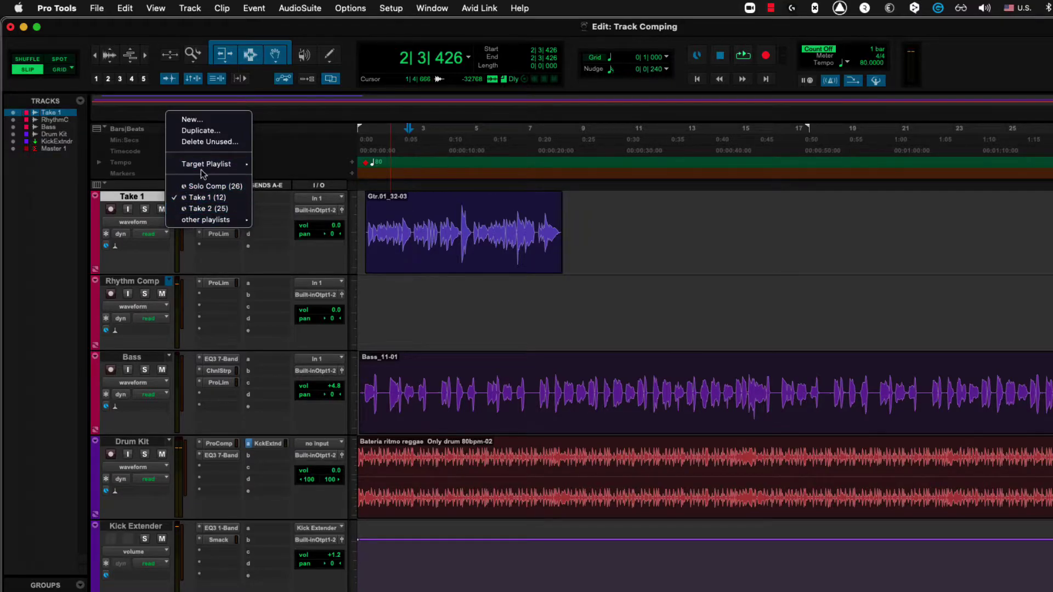
pyautogui.moveTo(201, 166)
pyautogui.click(302, 252)
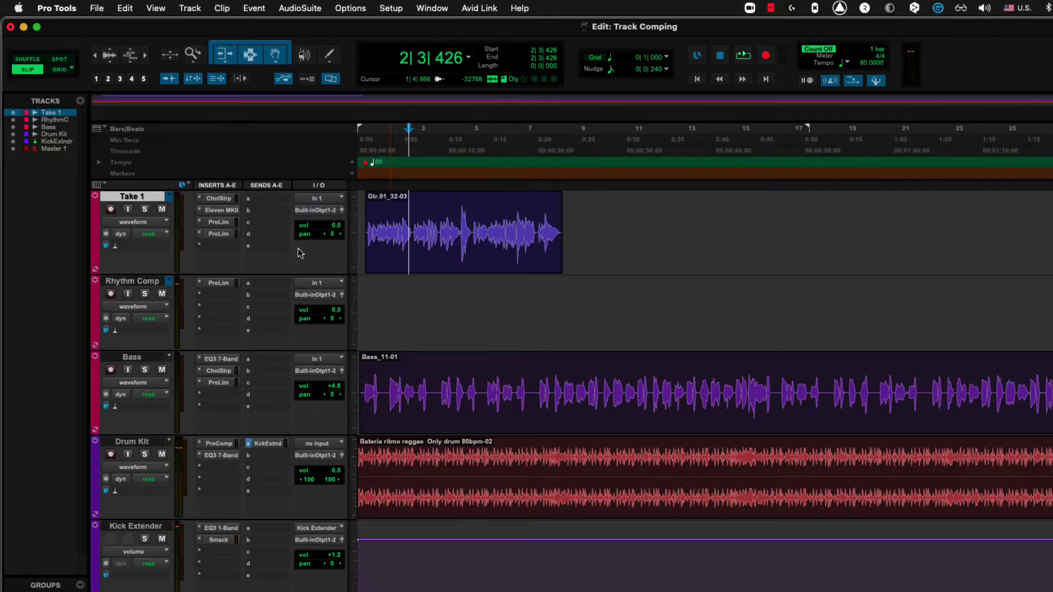
pyautogui.press('super+shift+n')
# Set the solo guitar track's target playlist to Solo Comp (26) while leaving Take 1 displayed
pyautogui.click(169, 199)
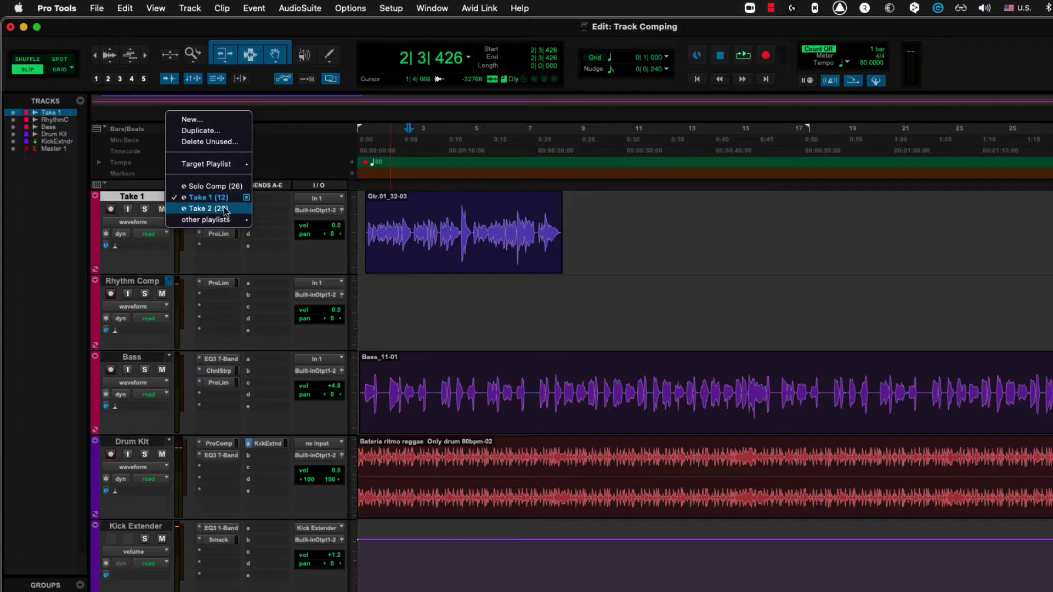
pyautogui.moveTo(235, 165)
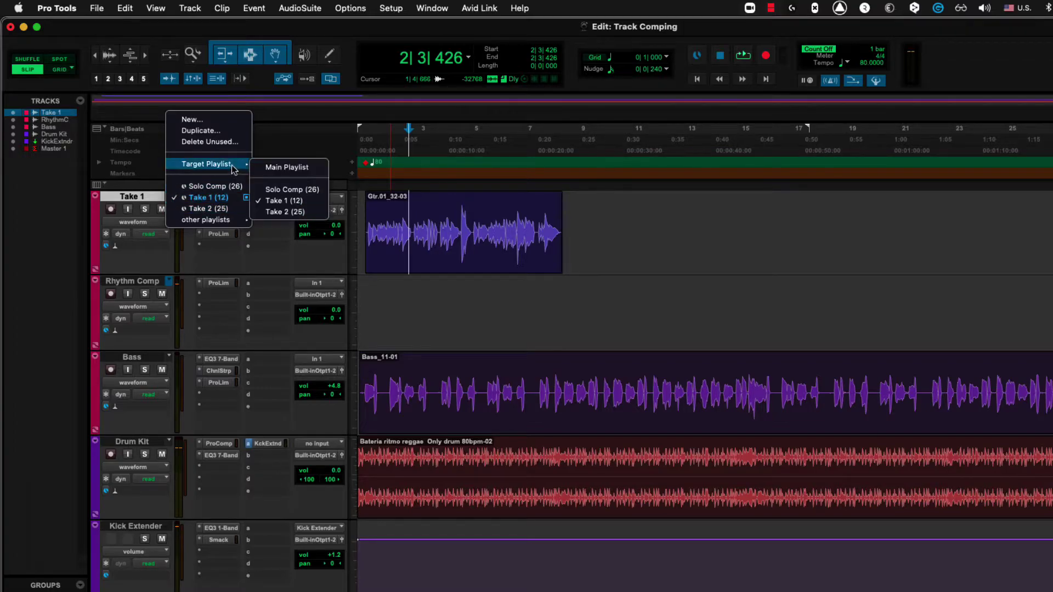
pyautogui.click(311, 189)
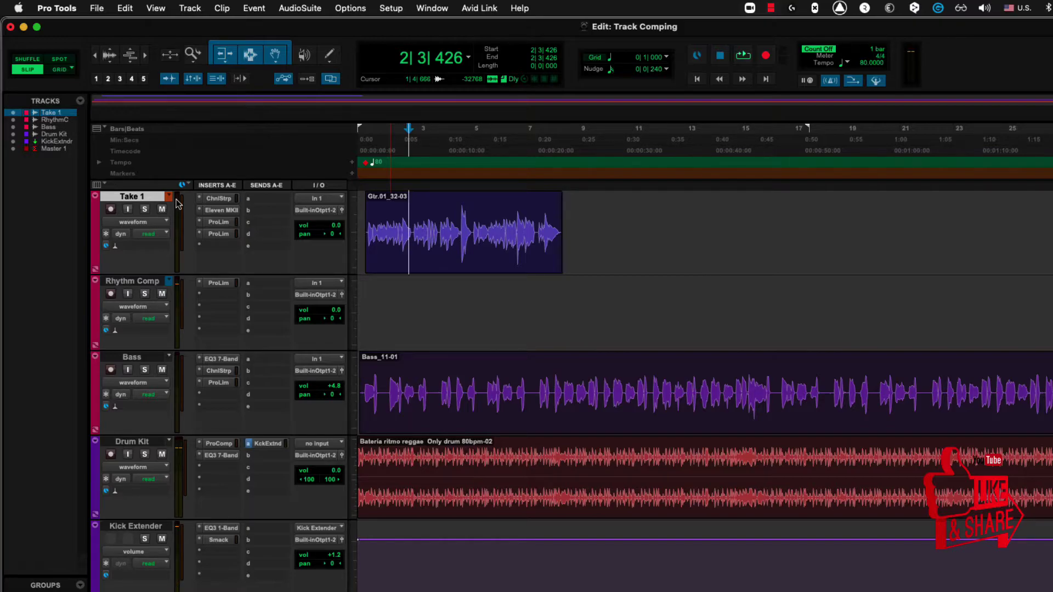
# Cycle the Rhythm Comp track through its alternate playlists, including Clean, Bright Dist. and Delay, and stop on Doug Wimbish
pyautogui.click(142, 282)
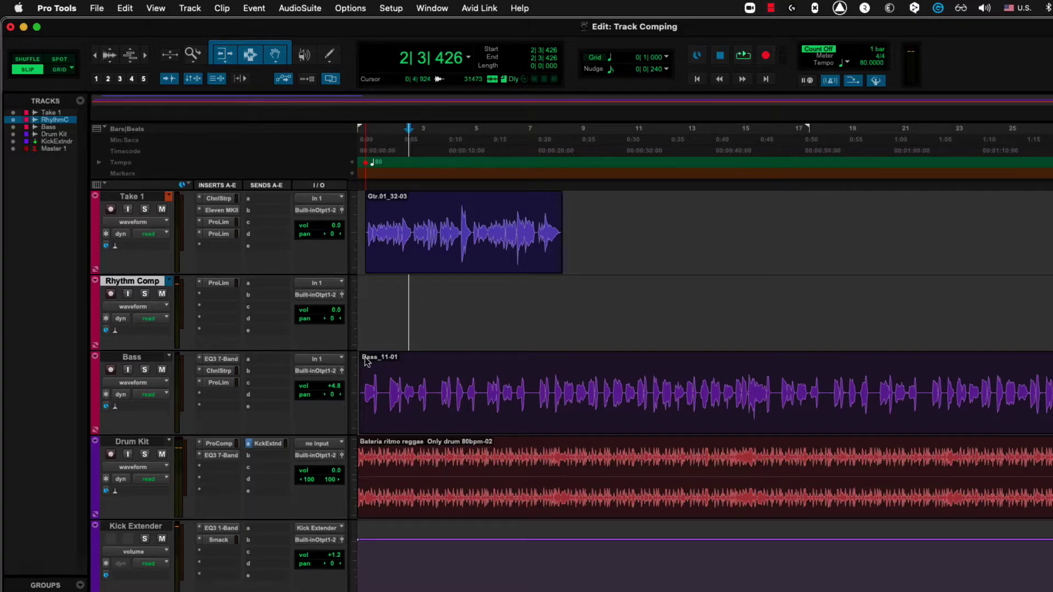
pyautogui.press('super+z')
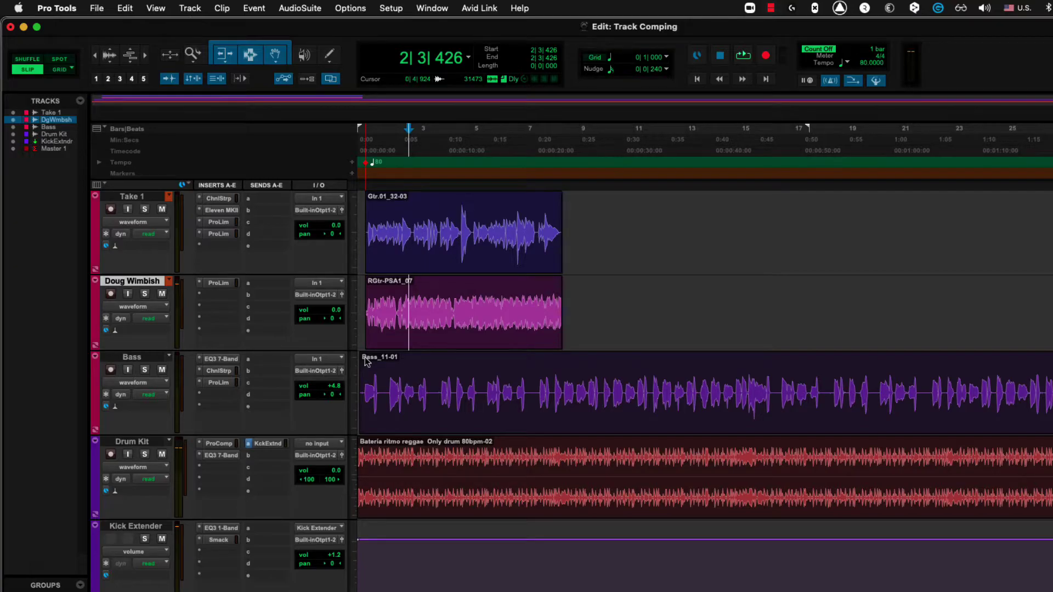
pyautogui.press('super+z')
pyautogui.press('super+z')
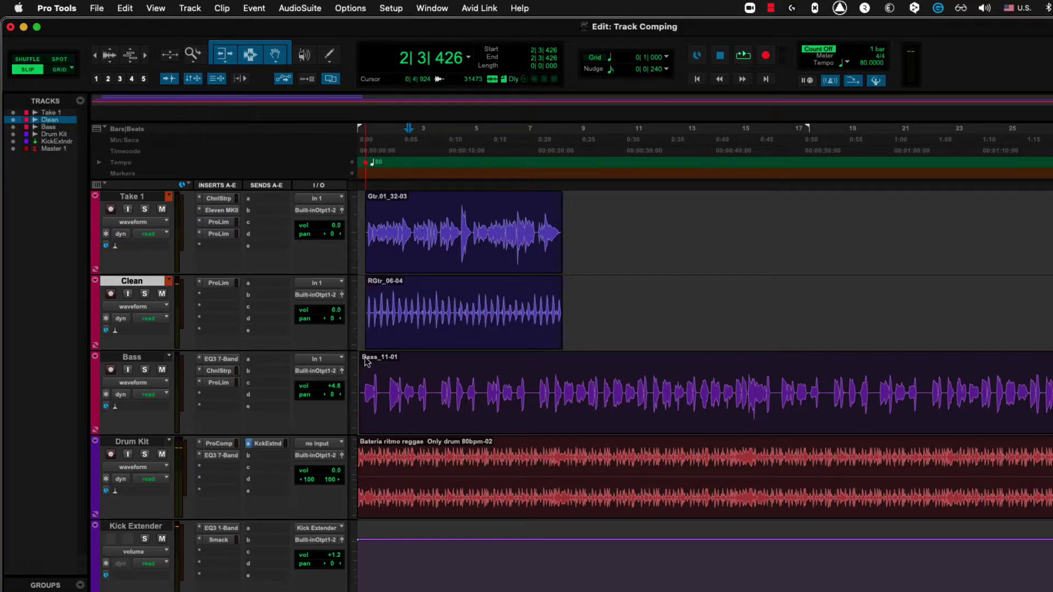
pyautogui.press('super+z')
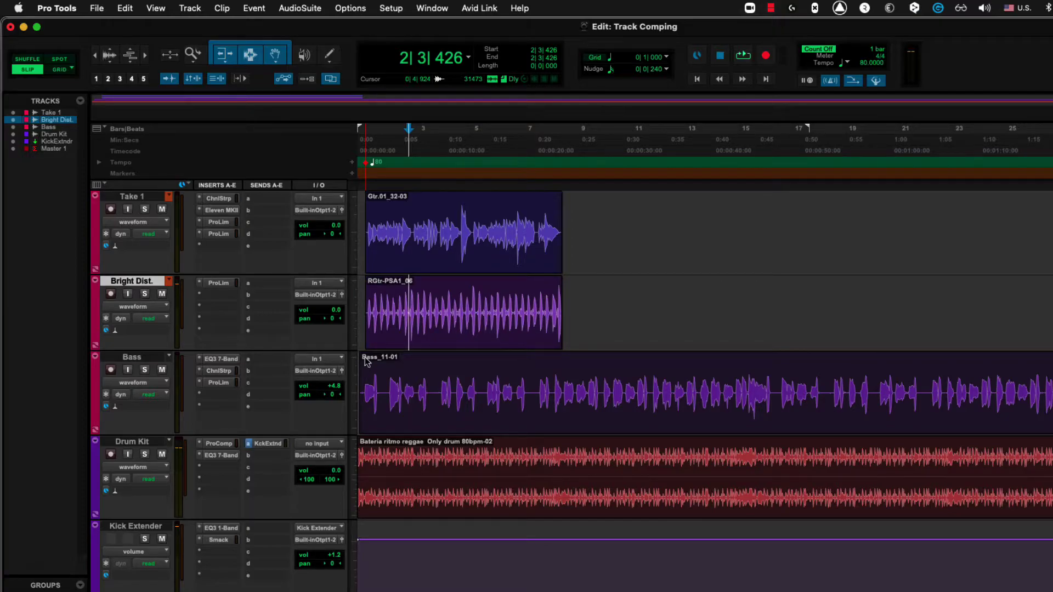
pyautogui.press('super+shift+z')
pyautogui.press('super+shift+z')
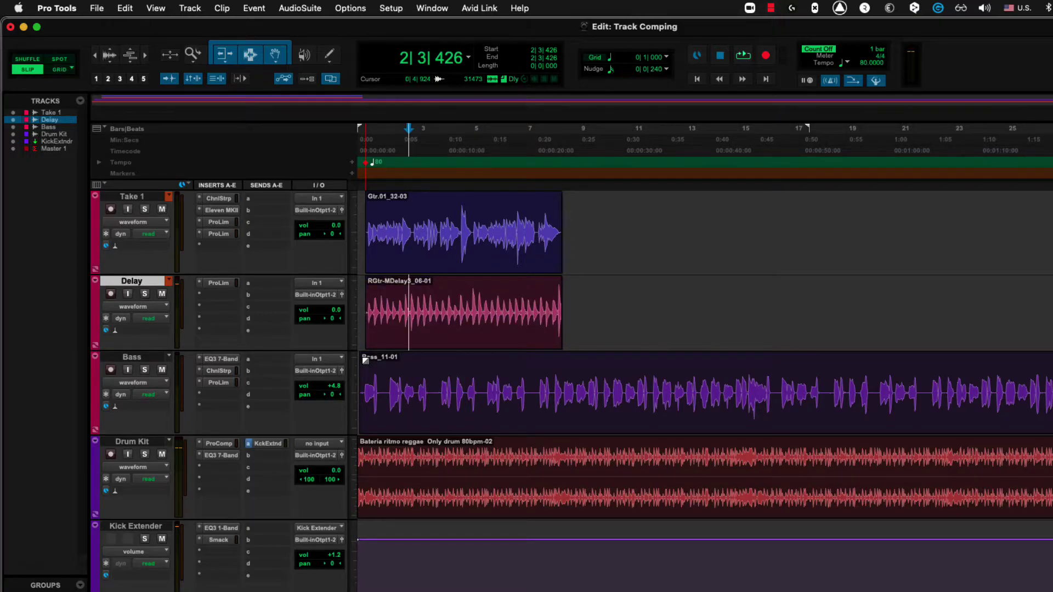
pyautogui.press('super+shift+z')
pyautogui.press('super+shift+z')
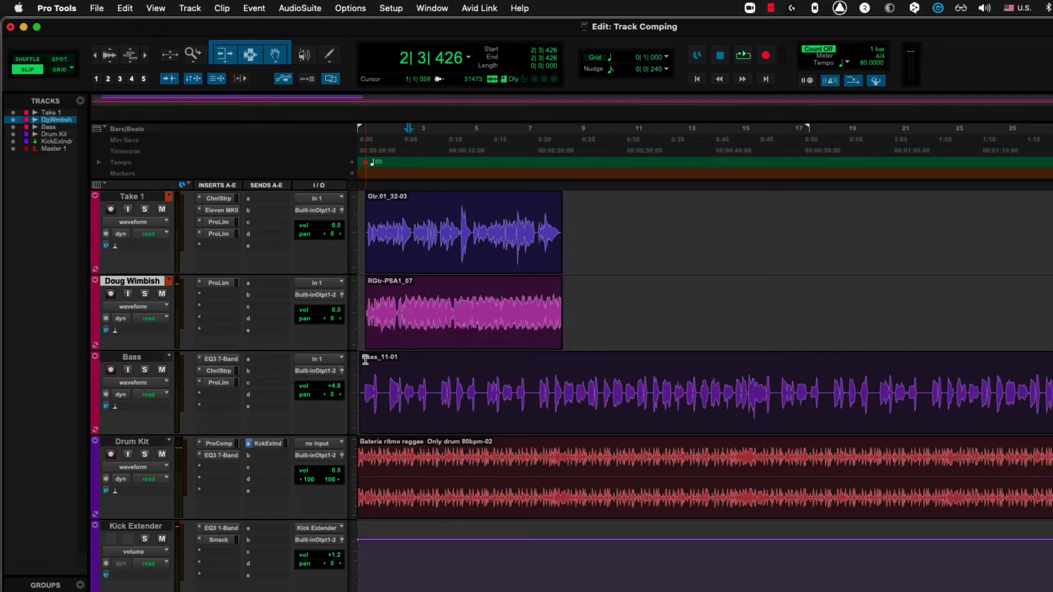
# Move the Doug Wimbish section from about 3|2|374 to 5|3|312 to the target playlist, Rhythm Comp, and display that playlist
pyautogui.click(429, 308)
pyautogui.moveTo(428, 308); pyautogui.dragTo(488, 311)
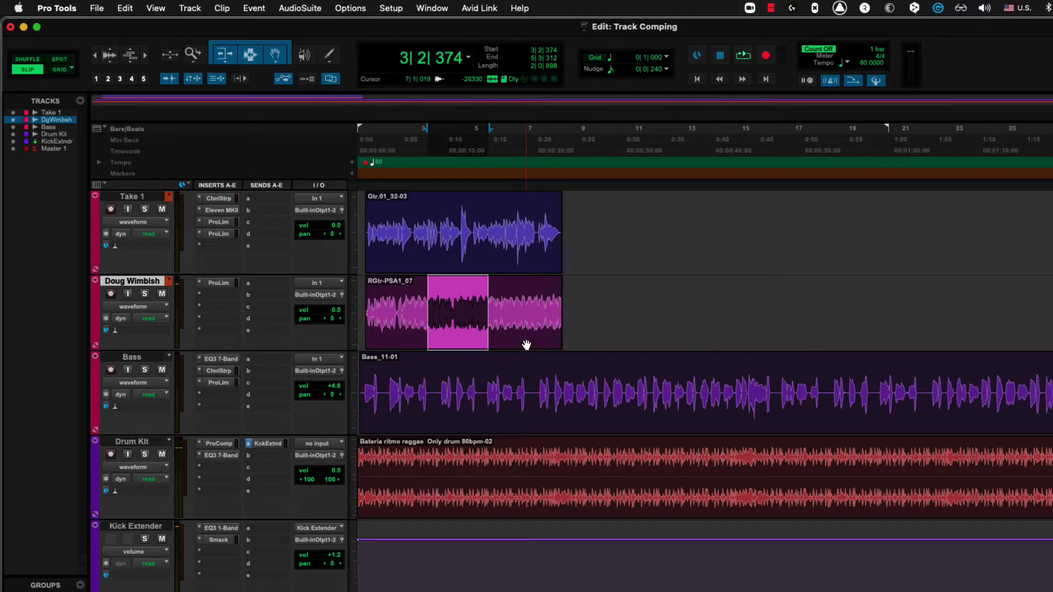
pyautogui.rightClick(456, 311)
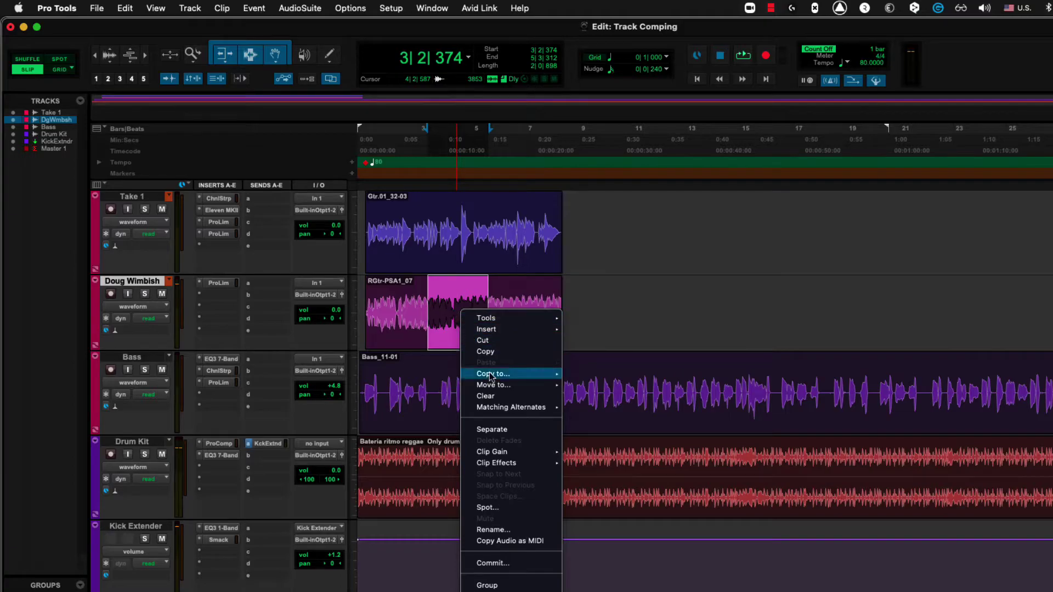
pyautogui.moveTo(497, 378)
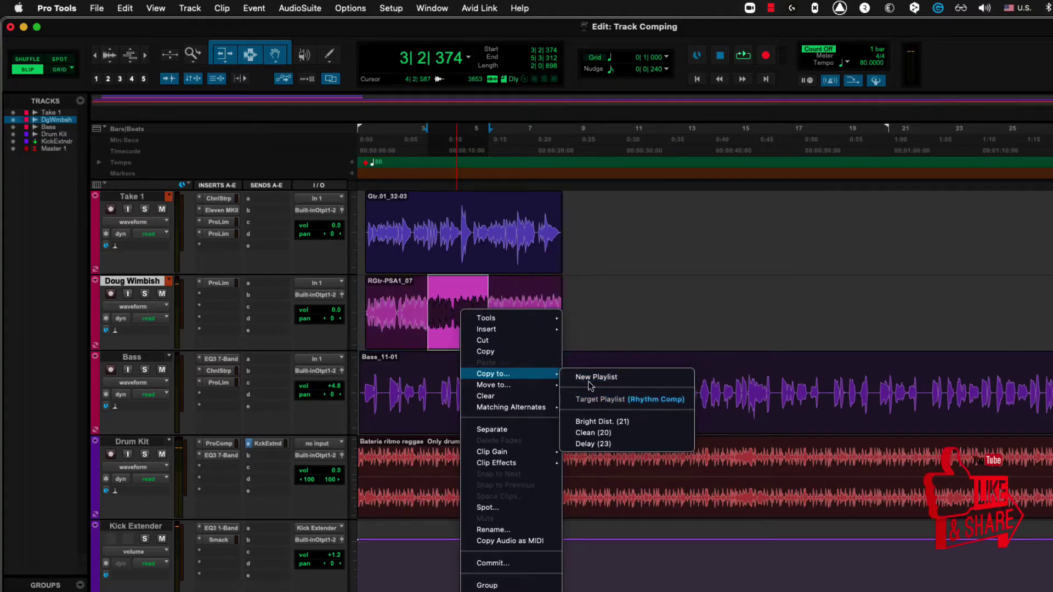
pyautogui.moveTo(536, 389)
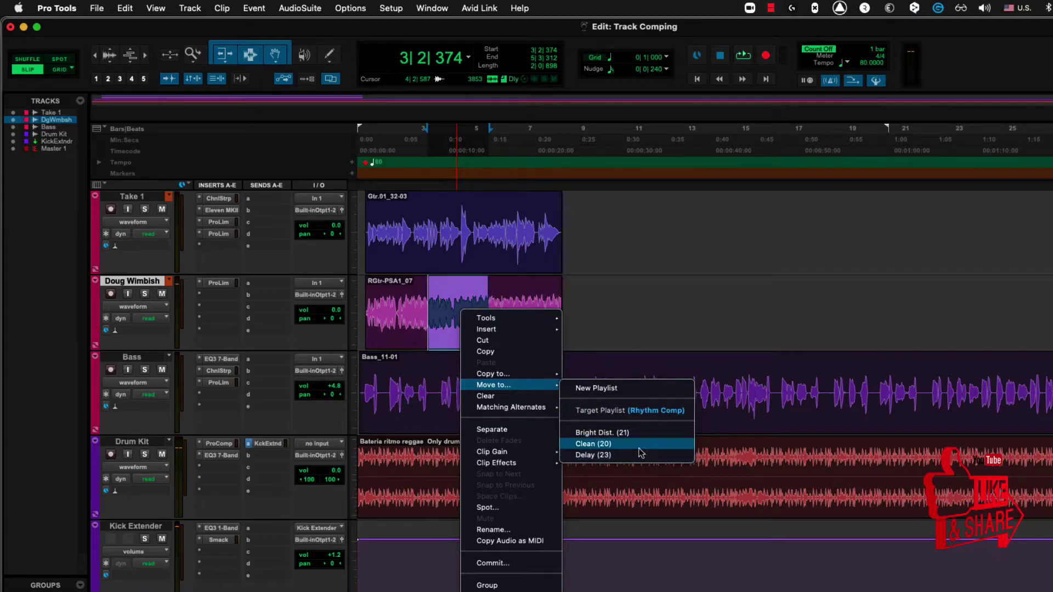
pyautogui.click(643, 414)
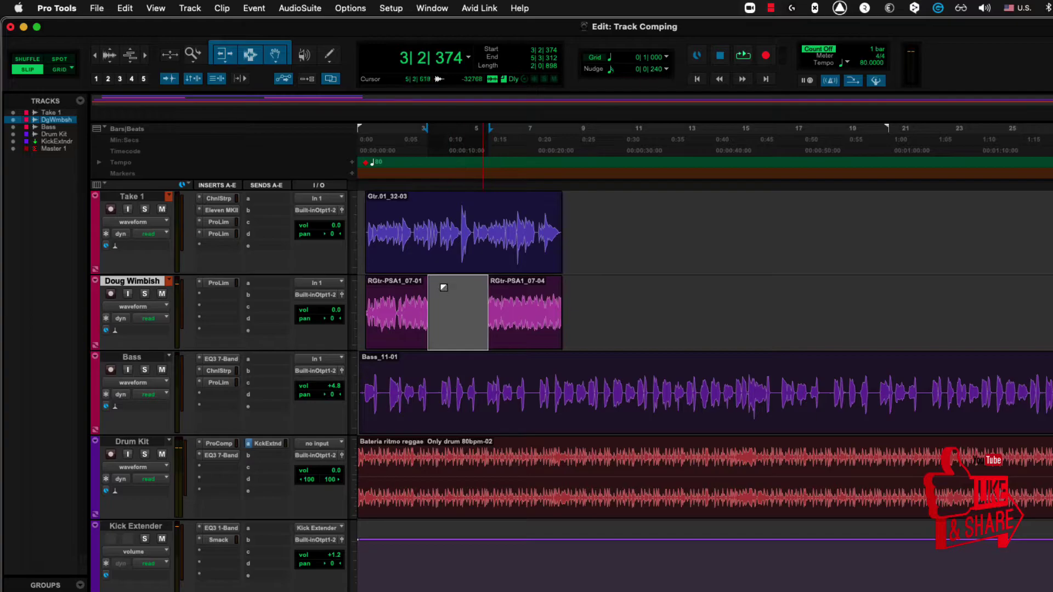
pyautogui.click(168, 282)
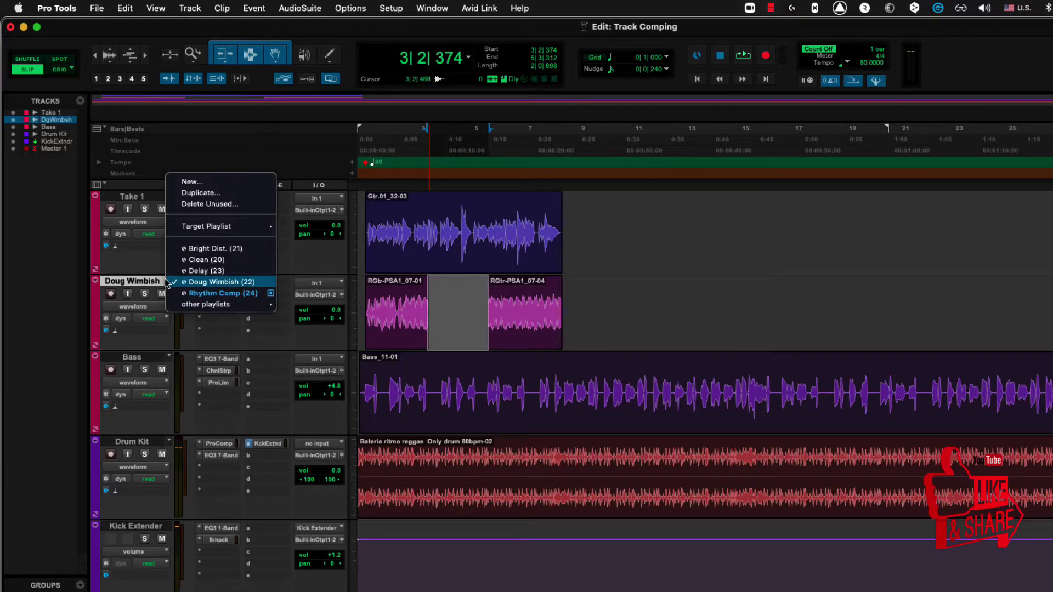
pyautogui.click(193, 294)
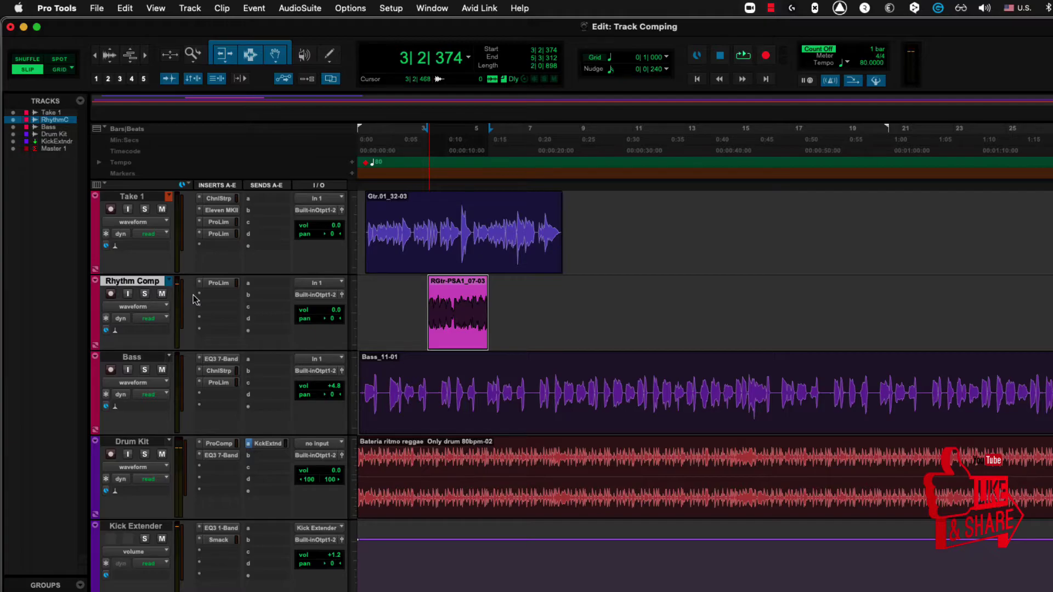
# Switch the rhythm track to the Delay playlist and copy its section from about 6|3|243 to 7|3|550 to the Rhythm Comp target playlist
pyautogui.click(169, 282)
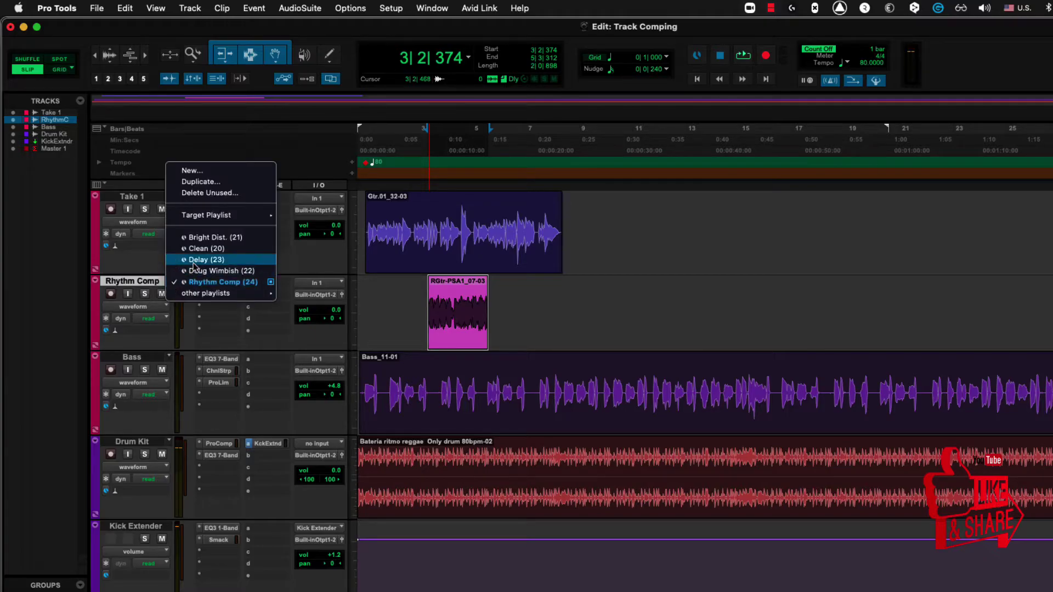
pyautogui.click(191, 264)
pyautogui.moveTo(513, 301); pyautogui.dragTo(543, 305)
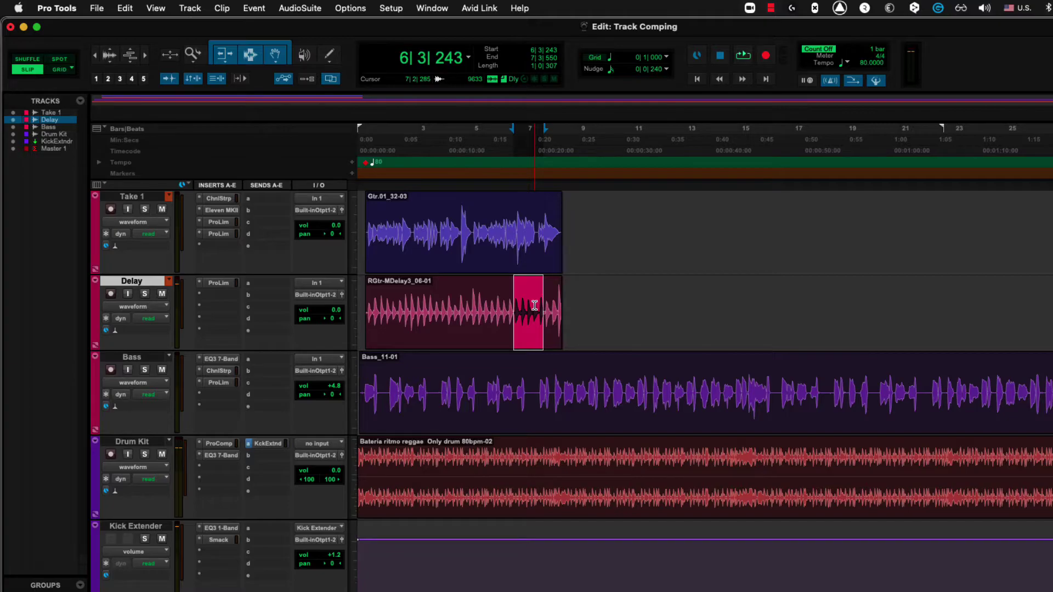
pyautogui.press('super+c')
pyautogui.click(472, 308)
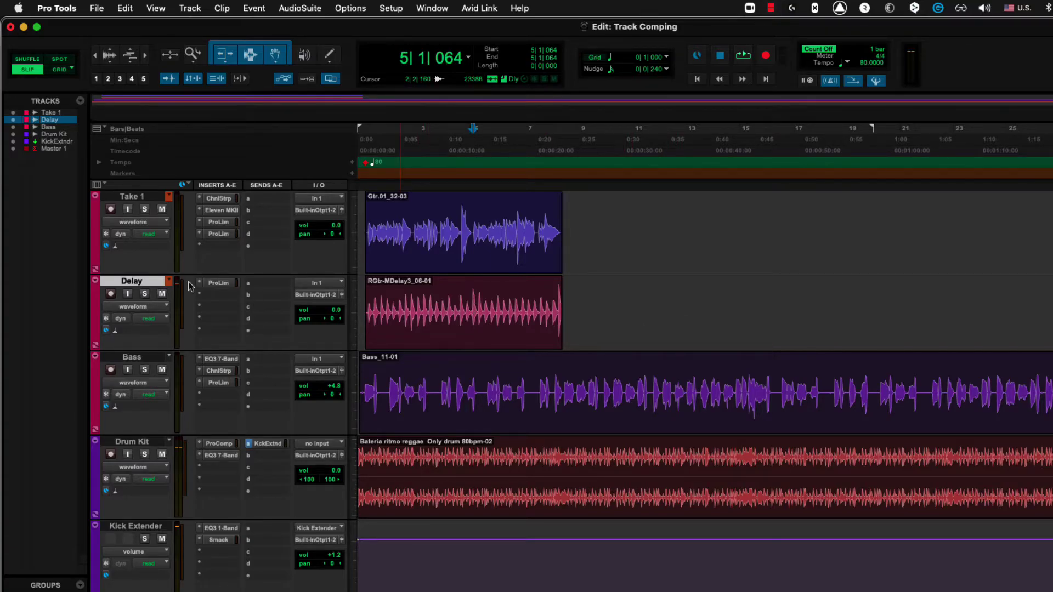
# Return the rhythm track to the Rhythm Comp playlist and select its two comped clips in turn
pyautogui.click(457, 305)
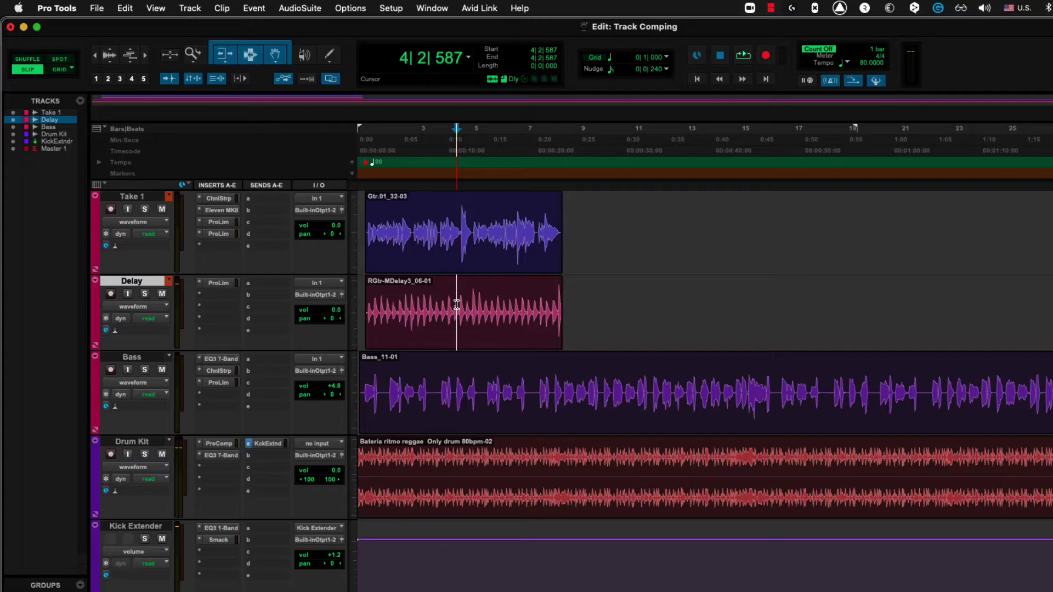
pyautogui.hotkey('ctrl', 'Right')
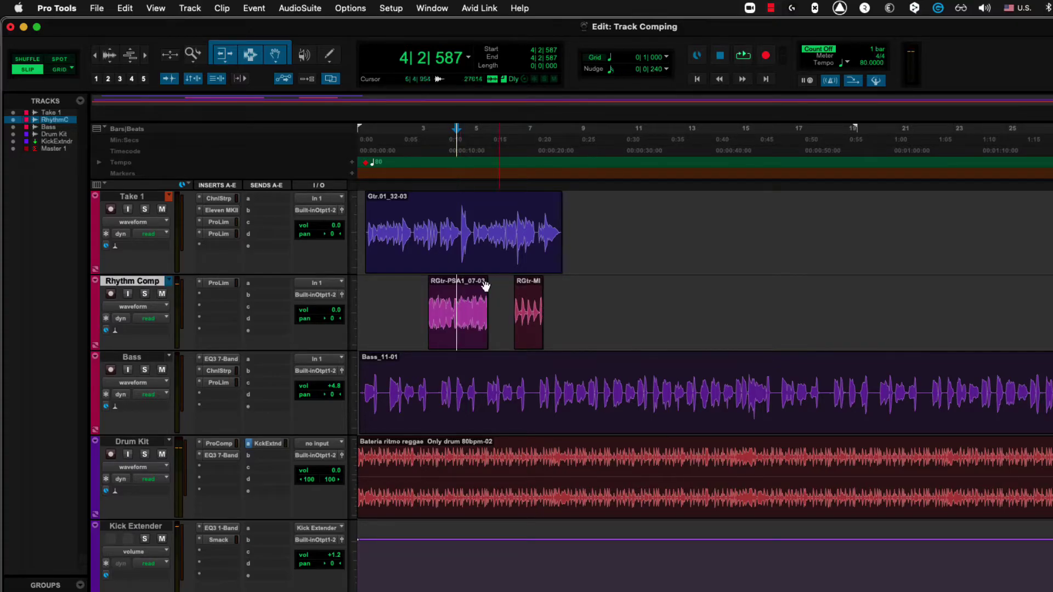
pyautogui.click(447, 324)
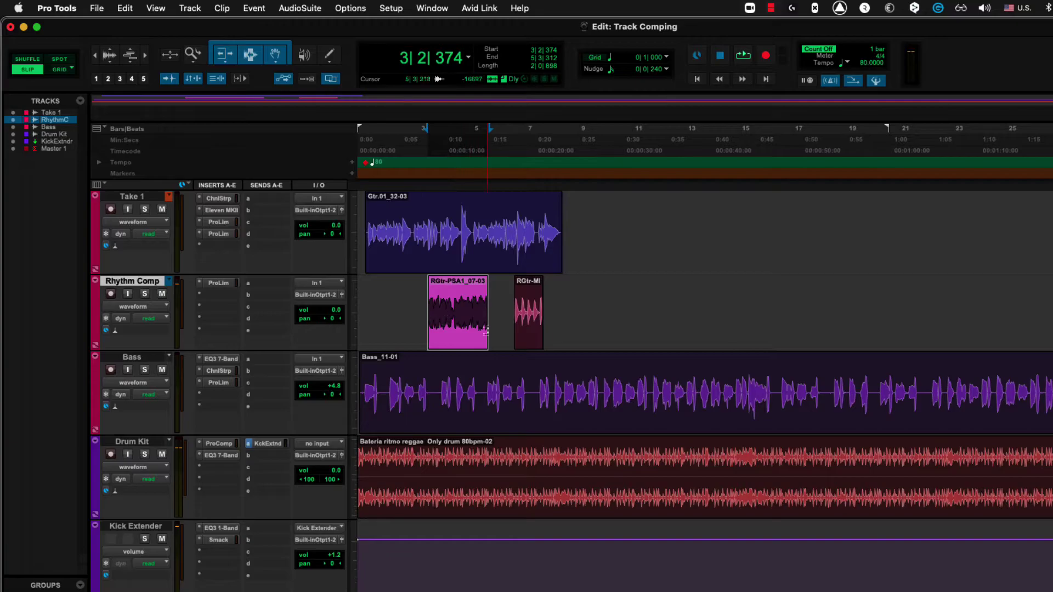
pyautogui.click(534, 341)
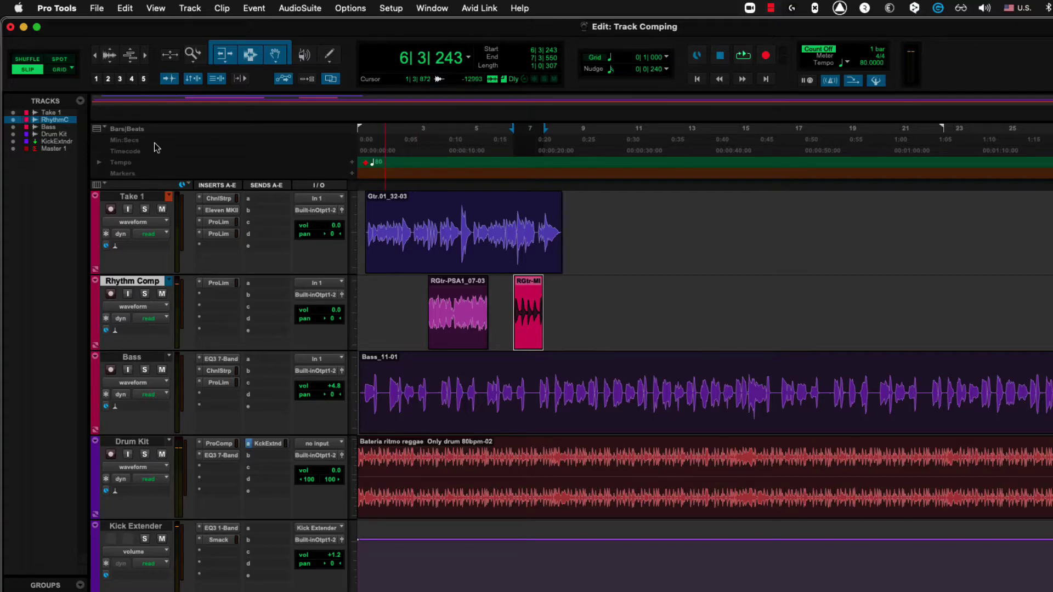
# Select the entire guitar clip on the Take 1 track
pyautogui.click(435, 225)
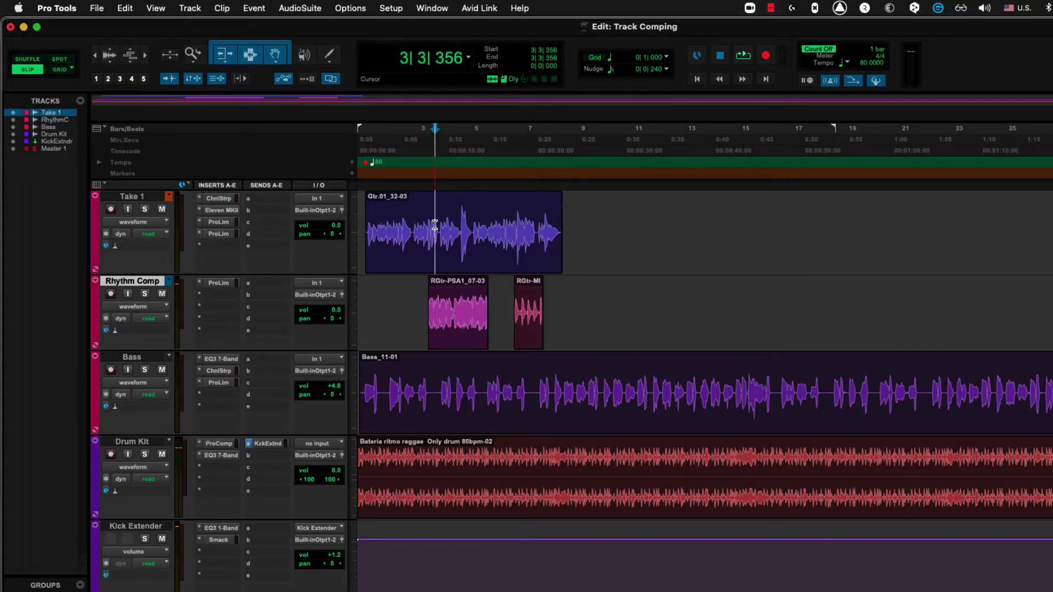
pyautogui.doubleClick(435, 225)
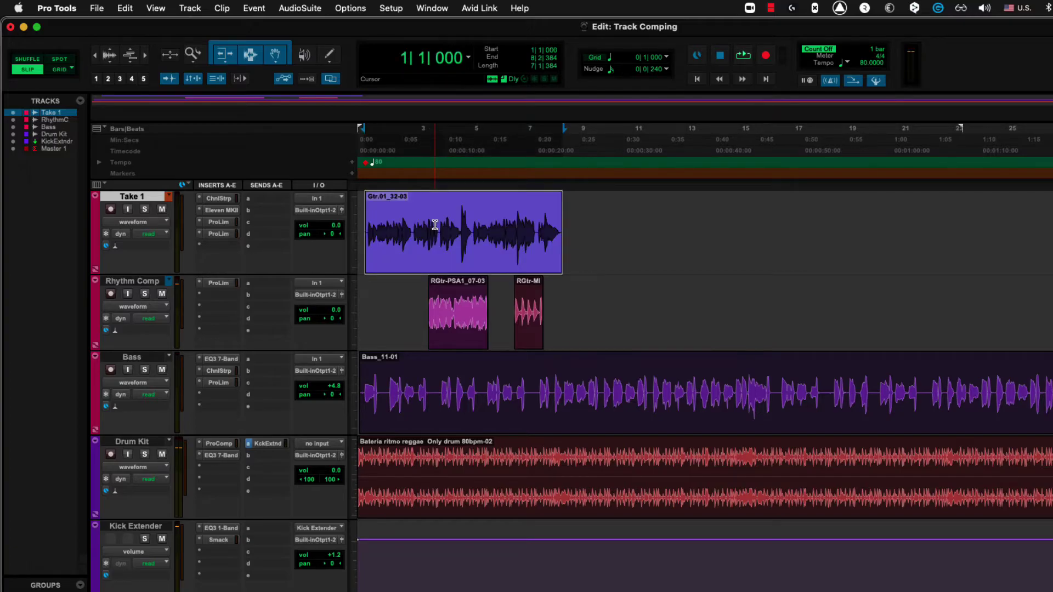